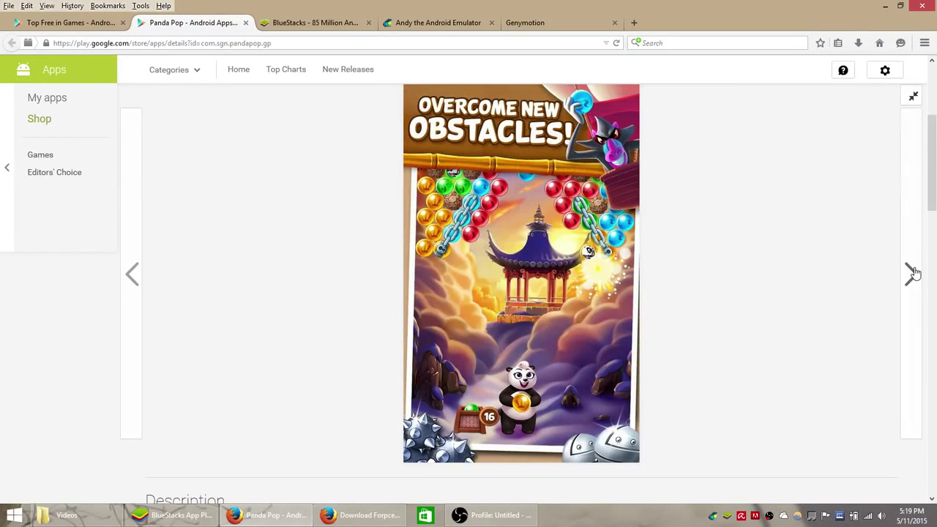
# Look through the Panda Pop screenshots on its Google Play page and return to the game's header.
pyautogui.click(912, 273)
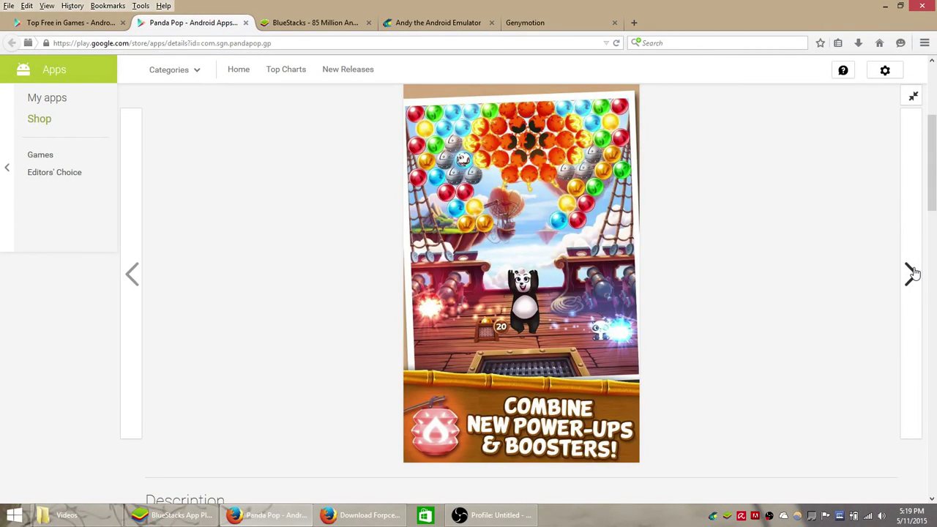
pyautogui.click(912, 272)
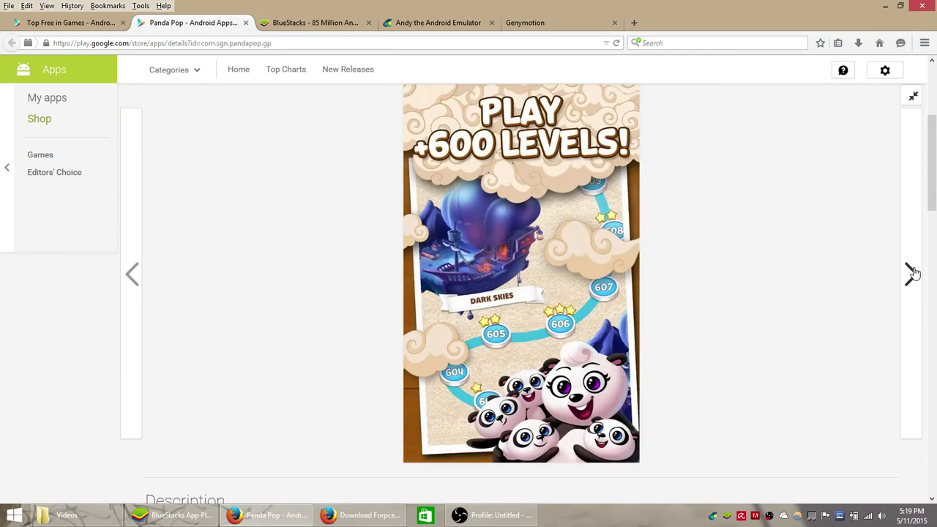
pyautogui.click(912, 272)
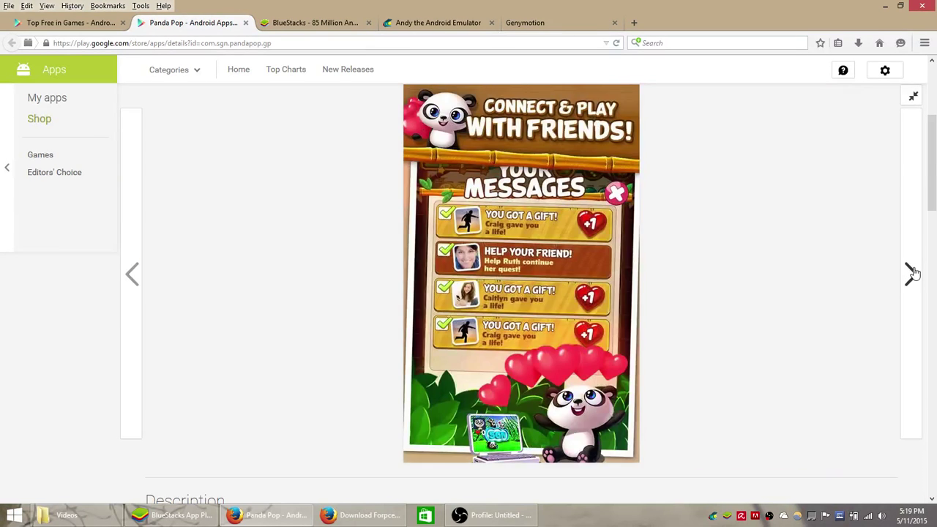
pyautogui.click(912, 273)
pyautogui.click(912, 272)
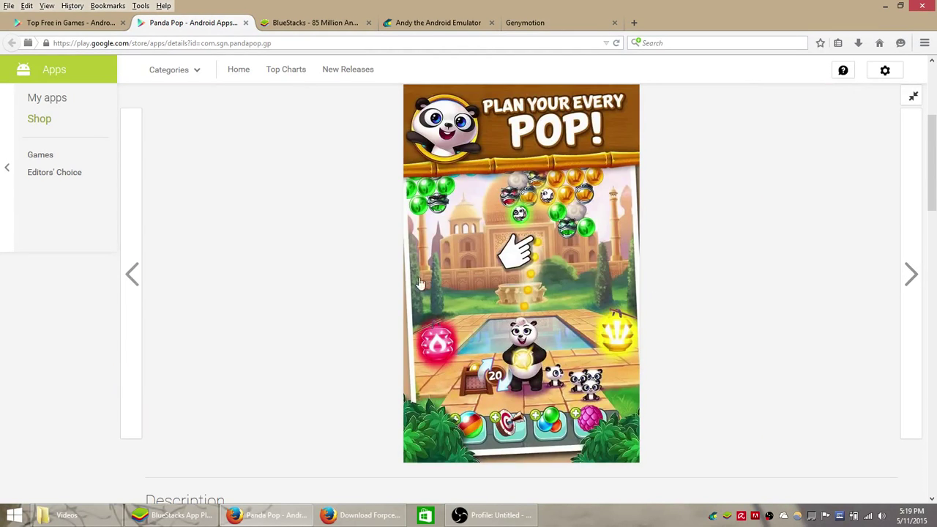
pyautogui.scroll(3, 280, 257)
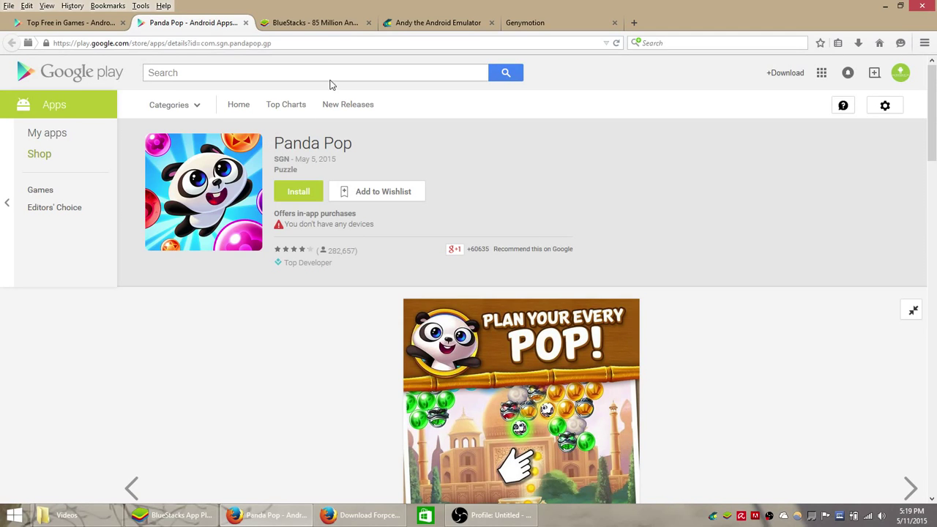
pyautogui.click(313, 24)
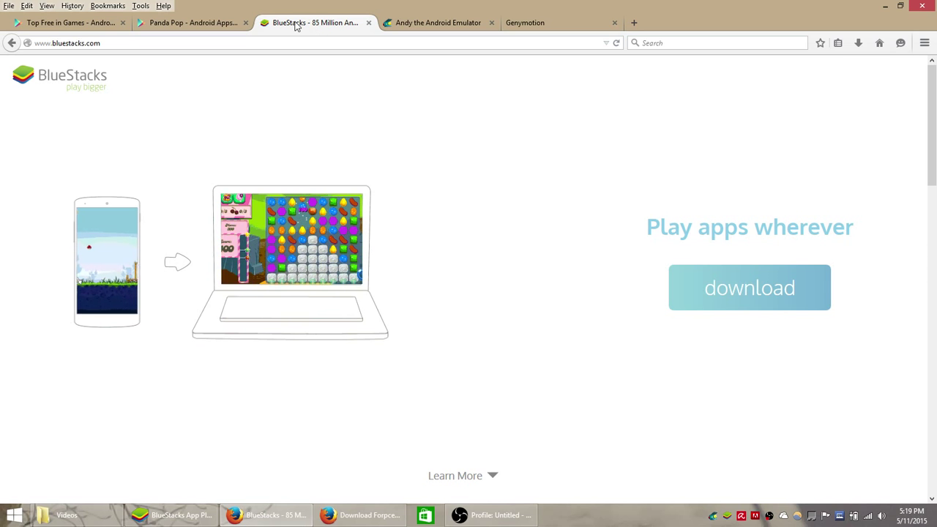
pyautogui.click(259, 42)
pyautogui.press('Return')
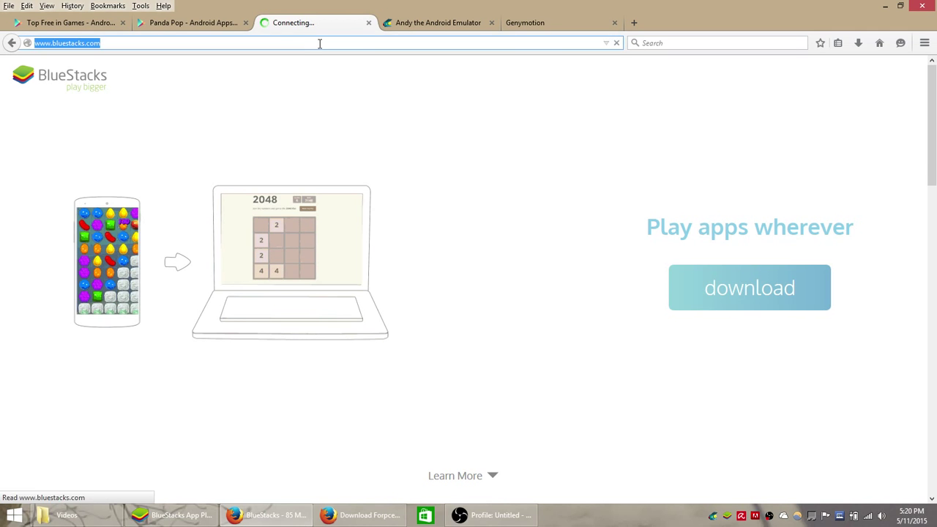
pyautogui.click(396, 25)
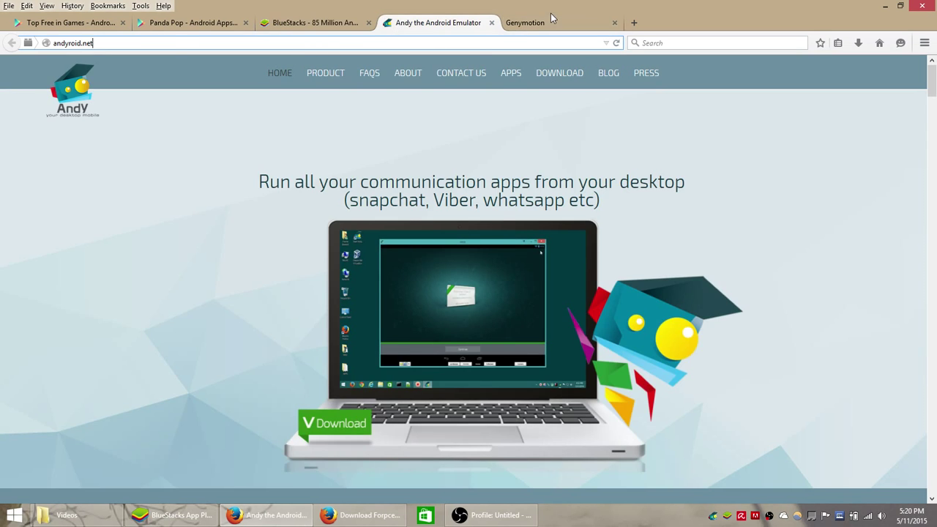
pyautogui.click(526, 23)
# Download the BlueStacks installer from the BlueStacks website and show the browser's download list.
pyautogui.click(315, 23)
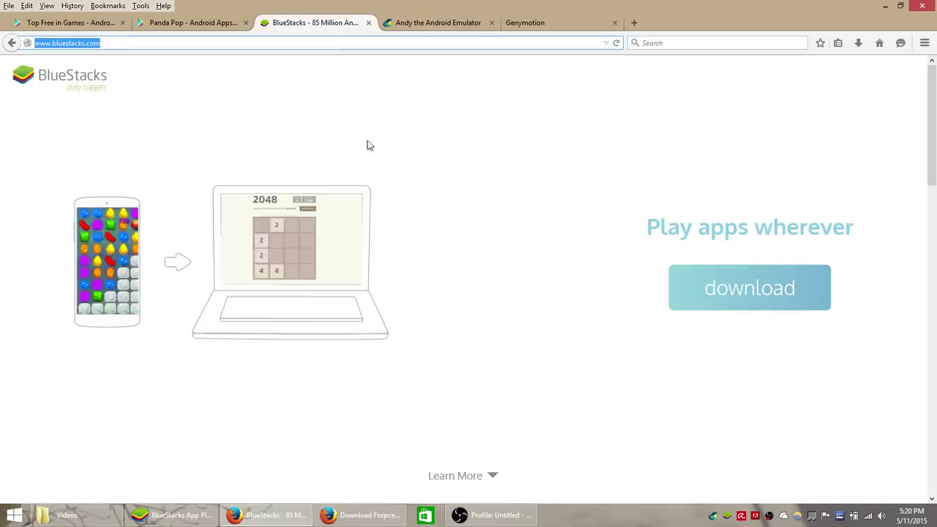
pyautogui.click(732, 289)
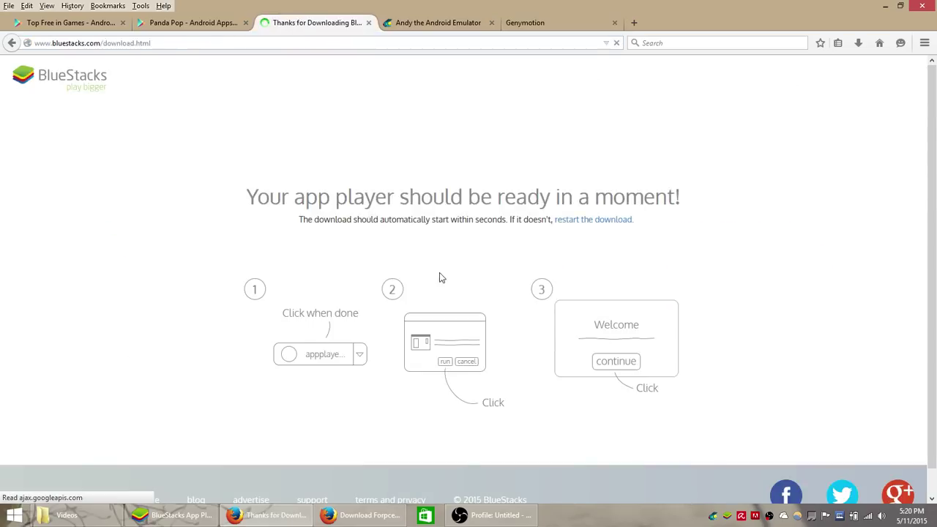
pyautogui.click(515, 293)
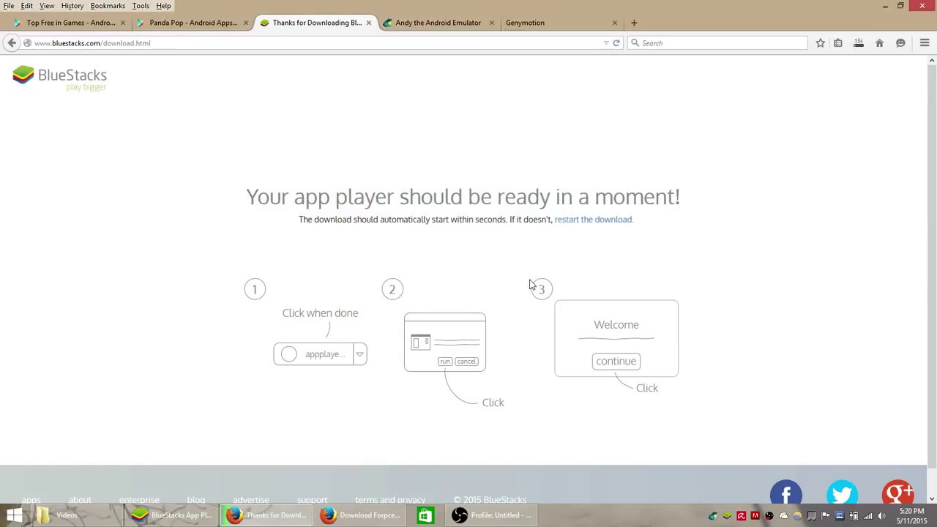
pyautogui.click(141, 6)
pyautogui.click(166, 20)
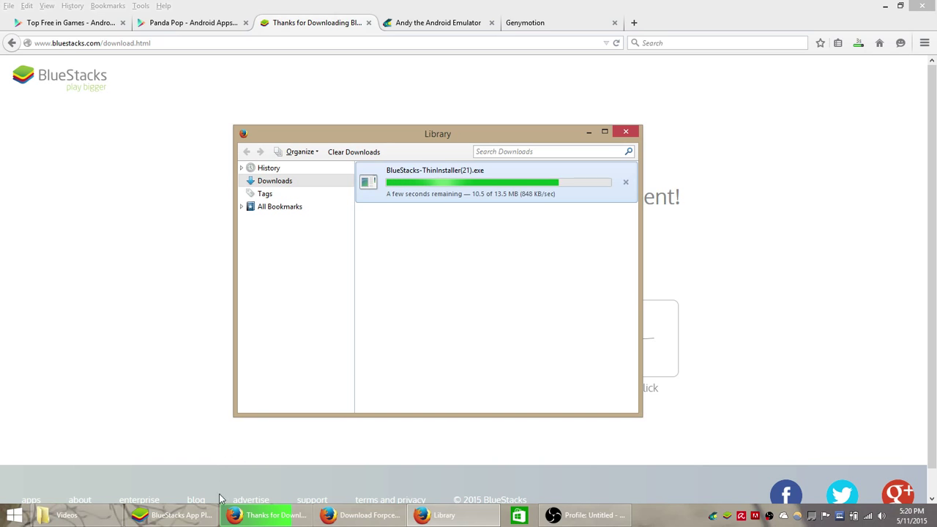
# Switch to the BlueStacks App Player and display it in full screen.
pyautogui.click(180, 515)
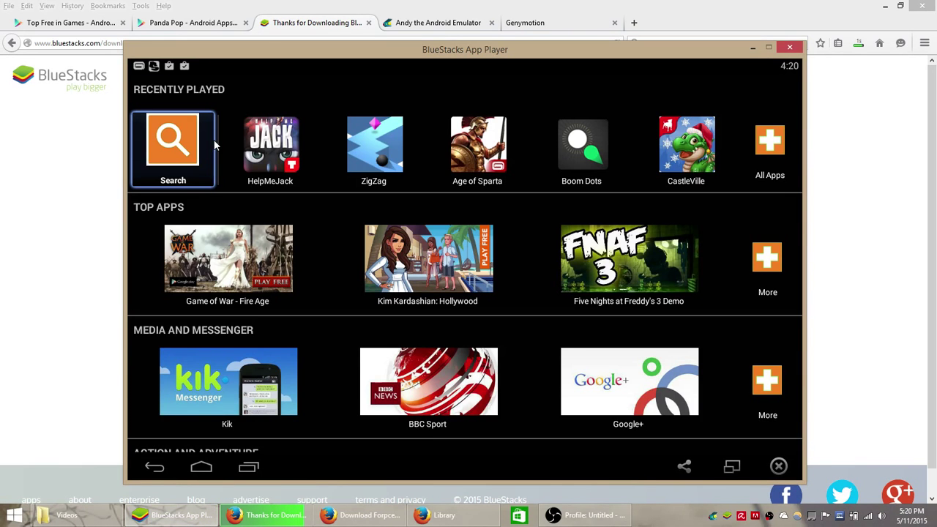
pyautogui.moveTo(439, 57); pyautogui.dragTo(465, 53)
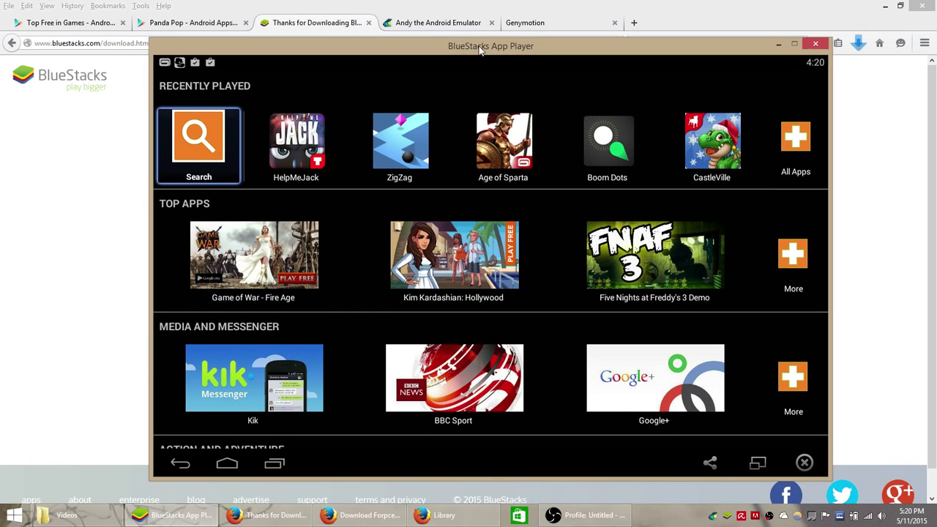
pyautogui.click(757, 464)
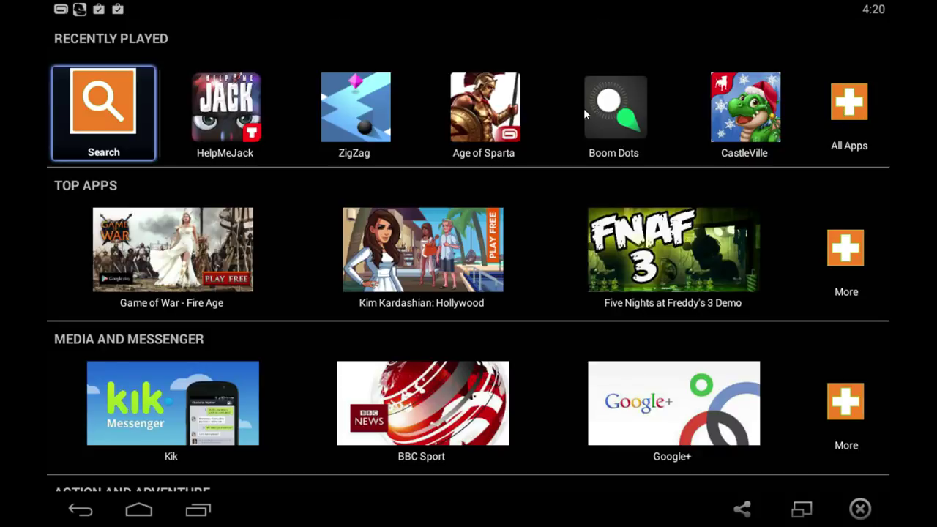
# Search for "panda pop" and install SGN's Panda Pop, accepting the requested permissions.
pyautogui.click(111, 104)
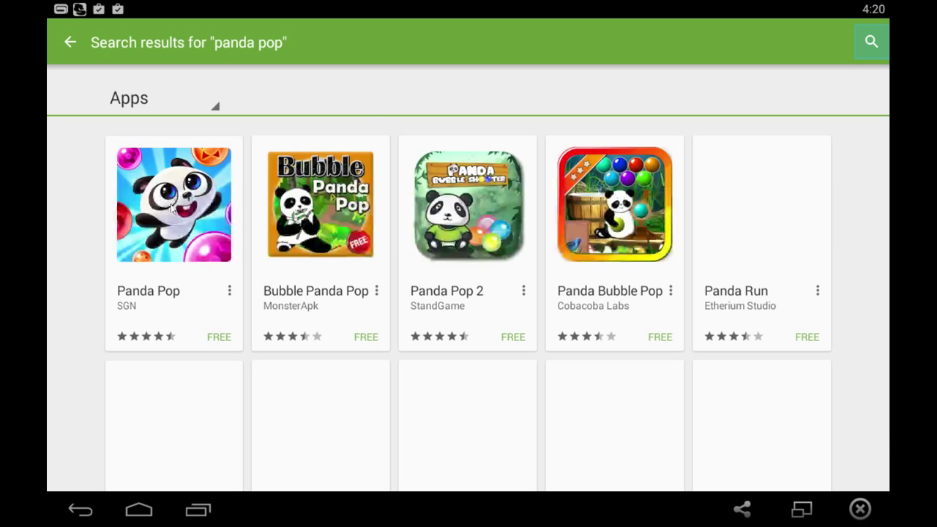
pyautogui.click(173, 202)
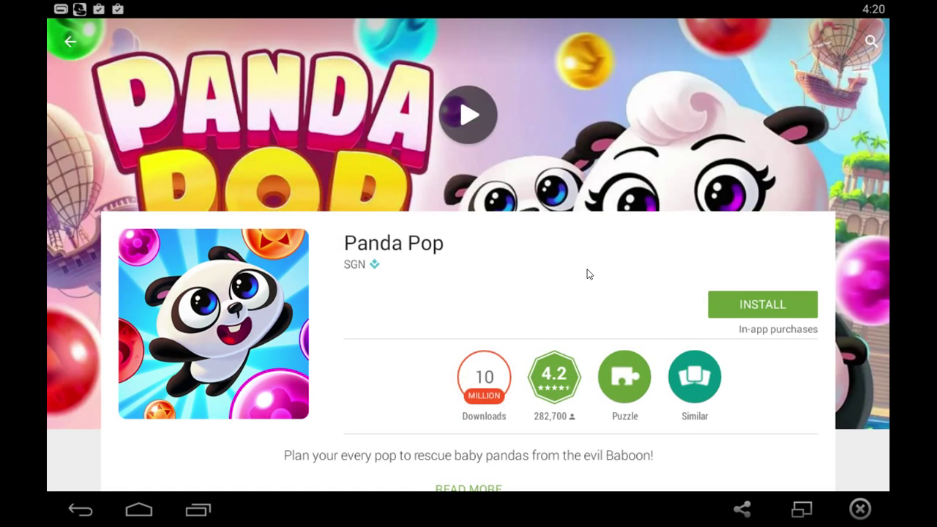
pyautogui.click(756, 310)
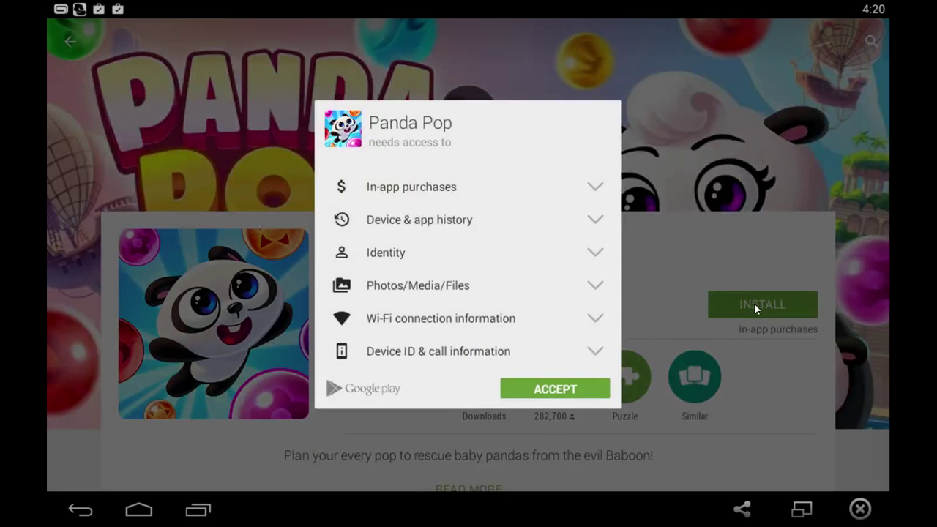
pyautogui.click(554, 391)
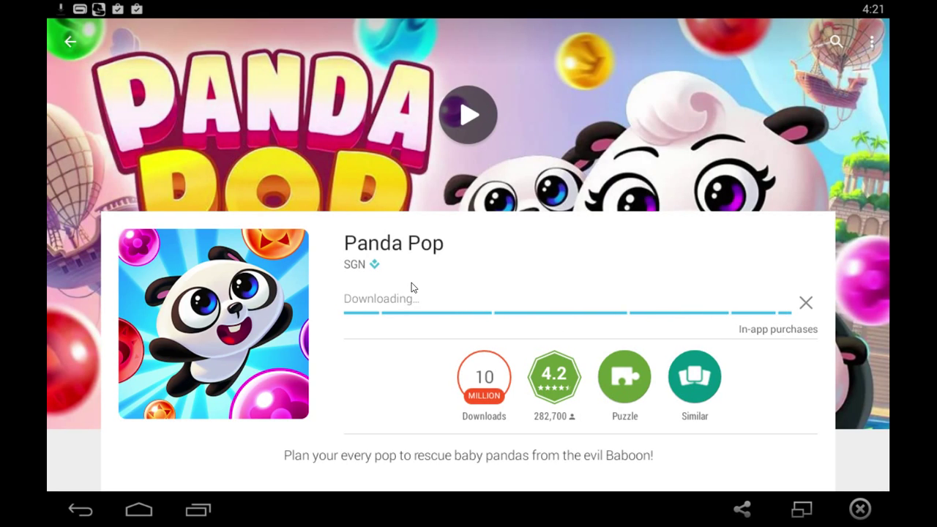
# Examine the Panda Pop store page, including its screenshots, ratings, reviews and similar apps.
pyautogui.scroll(-5, 425, 275)
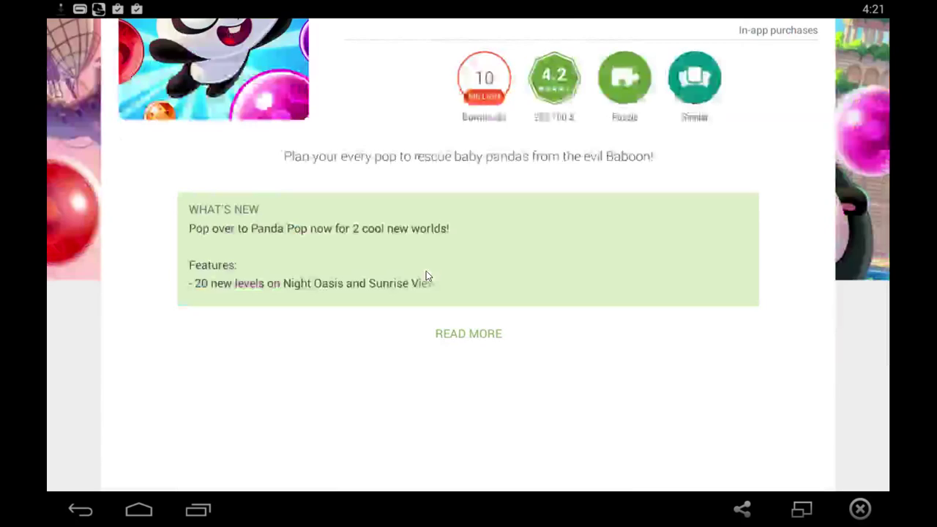
pyautogui.scroll(-2, 426, 271)
pyautogui.scroll(-1, 427, 271)
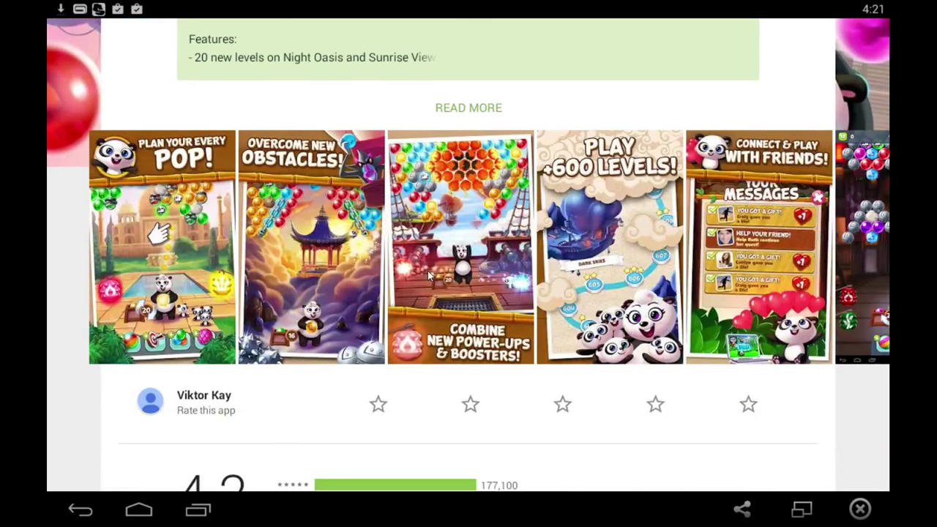
pyautogui.scroll(-15, 428, 275)
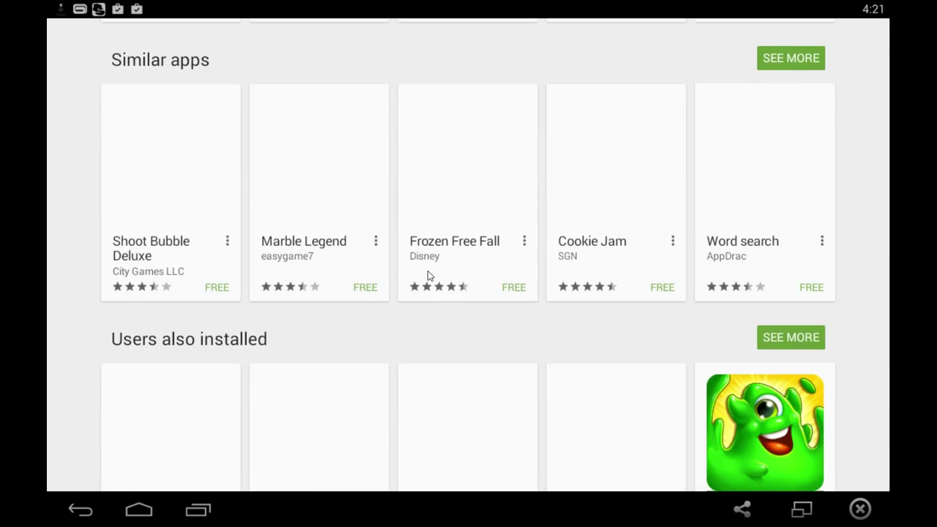
pyautogui.scroll(-4, 429, 273)
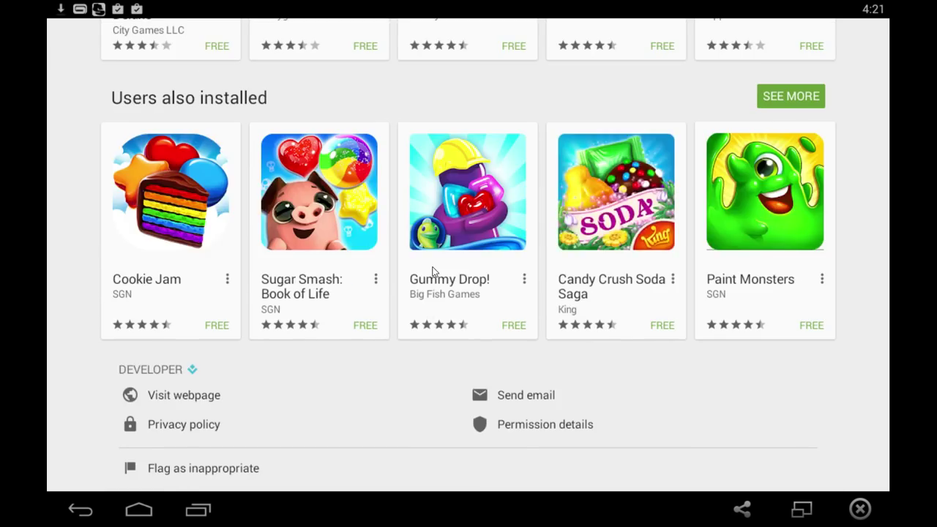
pyautogui.scroll(11, 430, 272)
pyautogui.scroll(5, 431, 271)
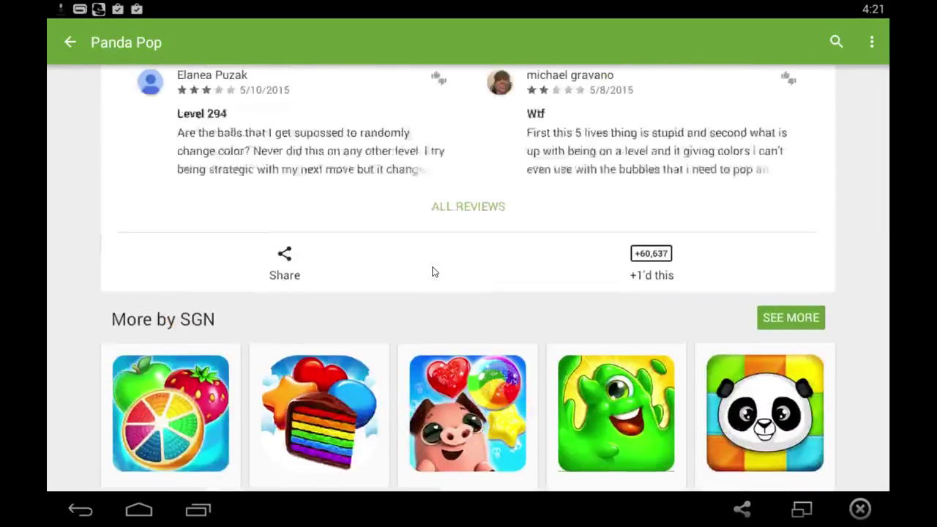
pyautogui.scroll(5, 431, 272)
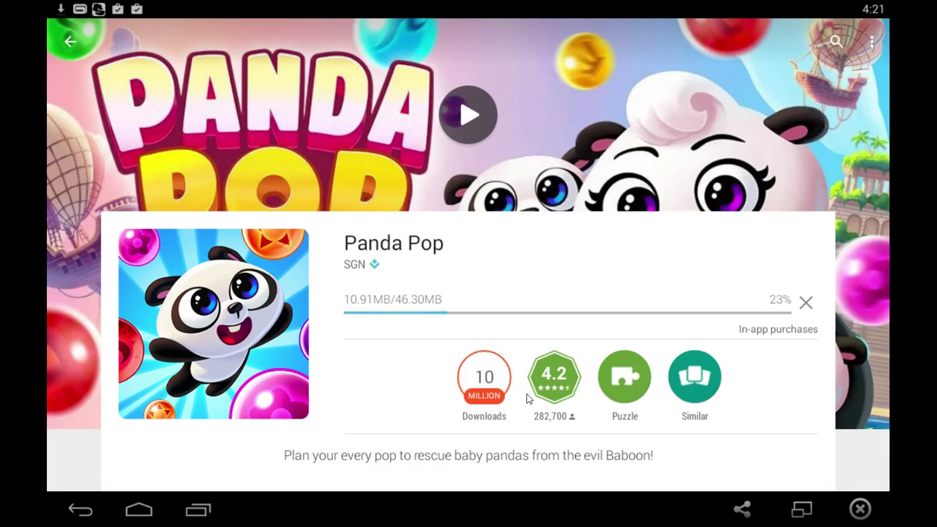
pyautogui.scroll(-10, 334, 268)
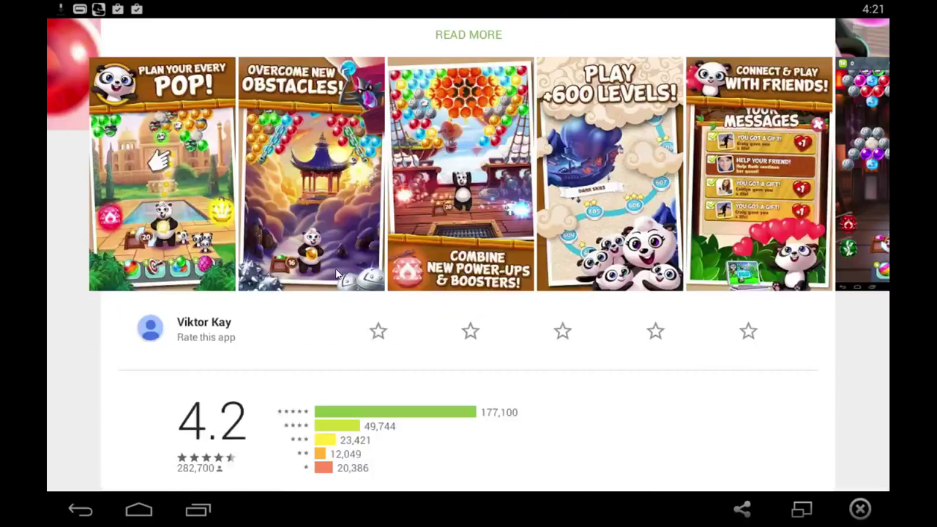
pyautogui.scroll(3, 329, 190)
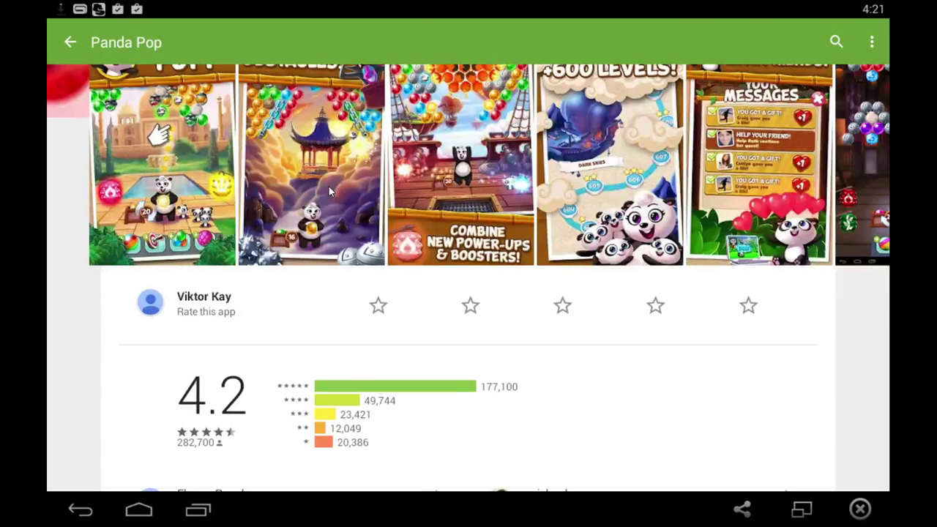
# Launch the installed Panda Pop game from its store page.
pyautogui.scroll(7, 328, 186)
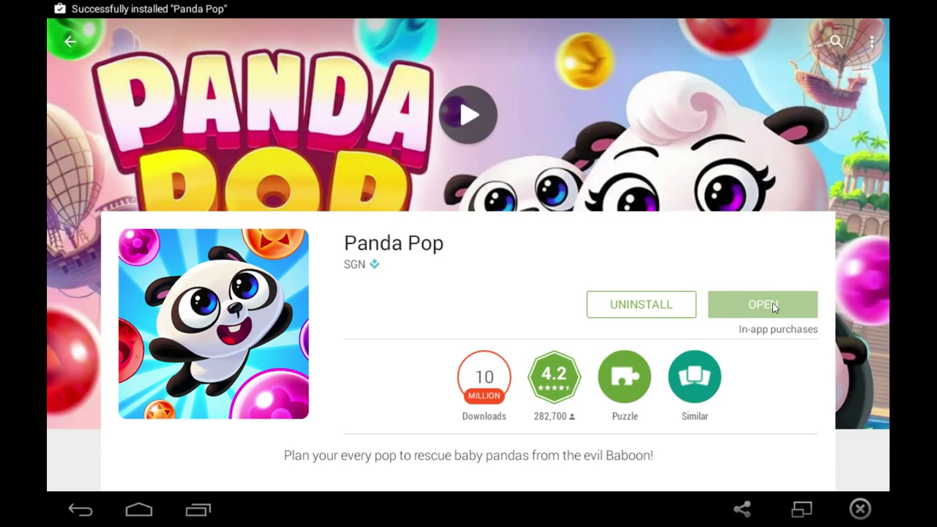
pyautogui.click(774, 306)
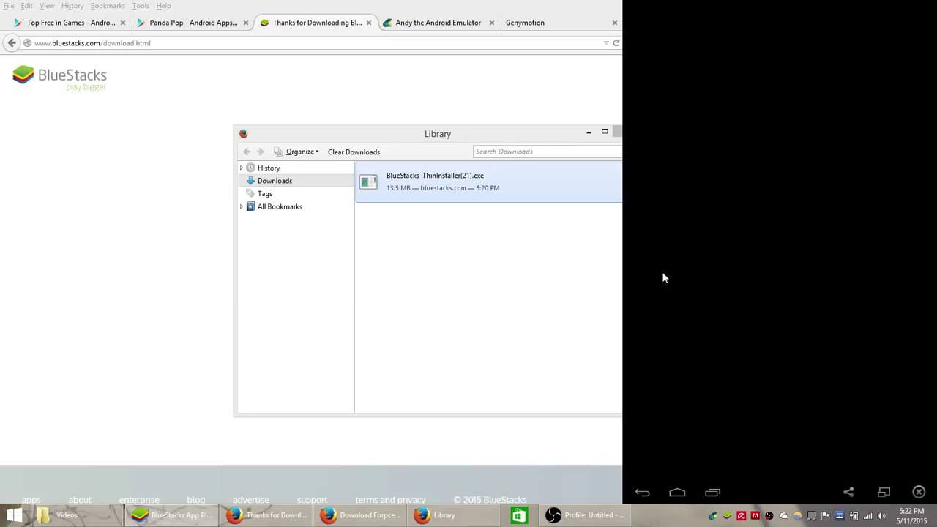
# Clear and close the browser's download list, and return to the BlueStacks home page.
pyautogui.click(561, 264)
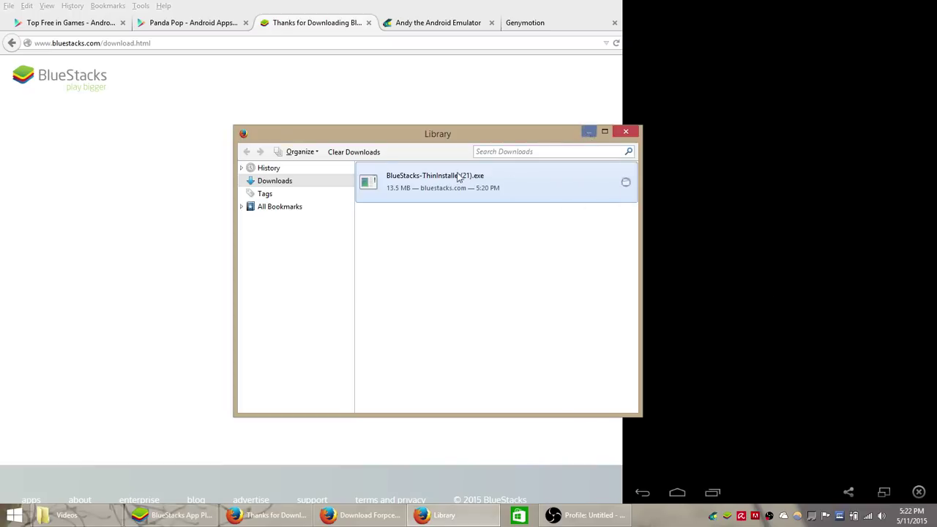
pyautogui.click(377, 153)
pyautogui.click(626, 132)
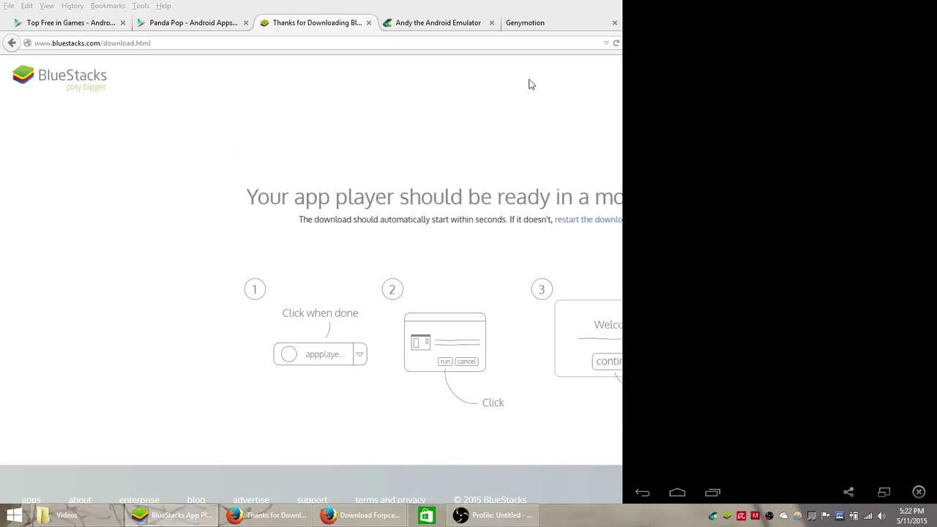
pyautogui.click(80, 82)
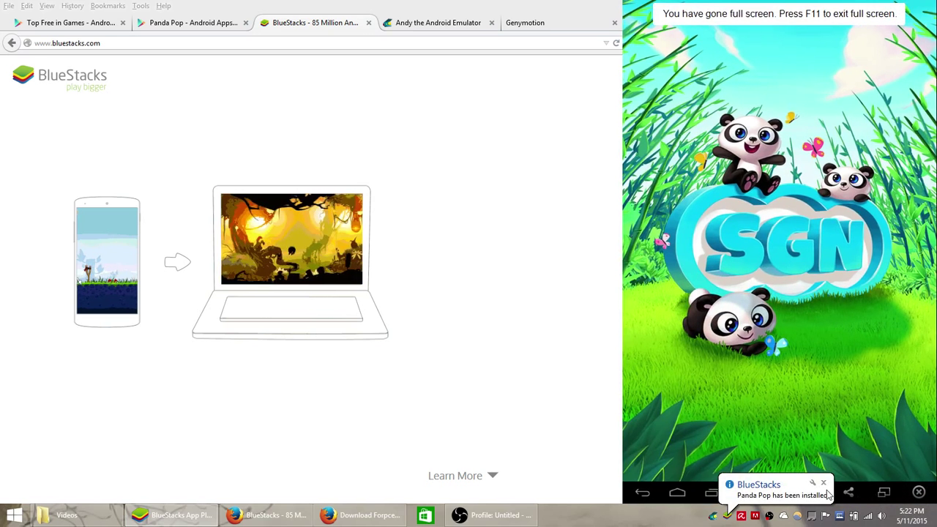
# Take the app player out of full screen, move its window to the middle of the desktop and lower the volume.
pyautogui.click(885, 493)
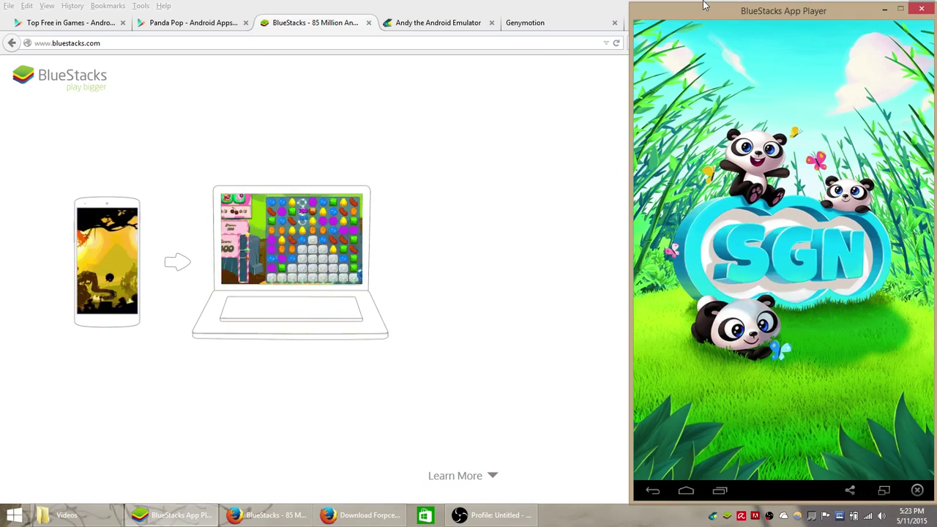
pyautogui.moveTo(716, 14); pyautogui.dragTo(396, 16)
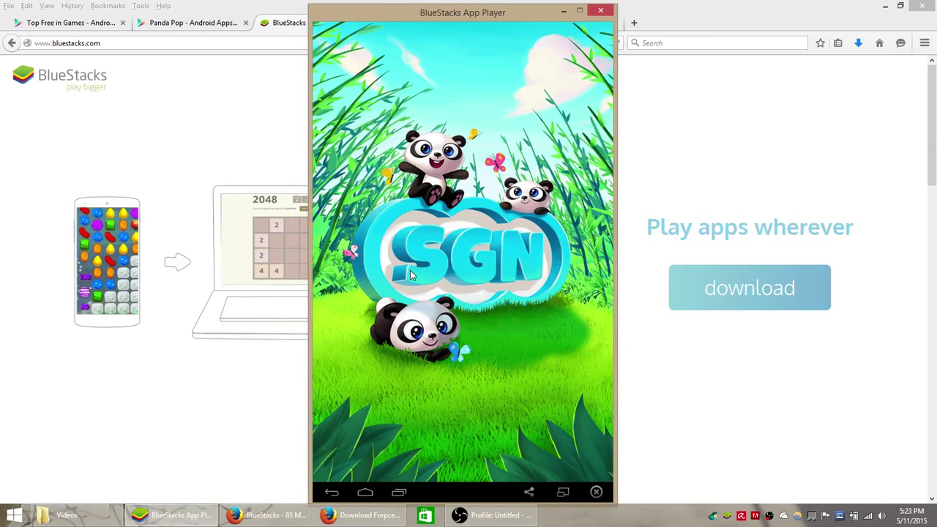
pyautogui.press('XF86AudioLowerVolume')
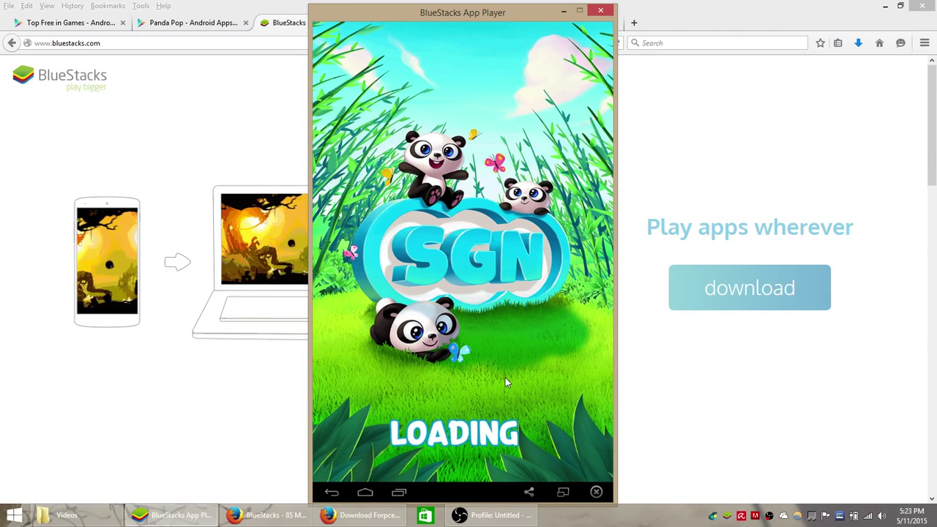
# Adjust the app player window's position and the sound volume, and start Panda Pop from its title screen.
pyautogui.moveTo(467, 14); pyautogui.dragTo(472, 13)
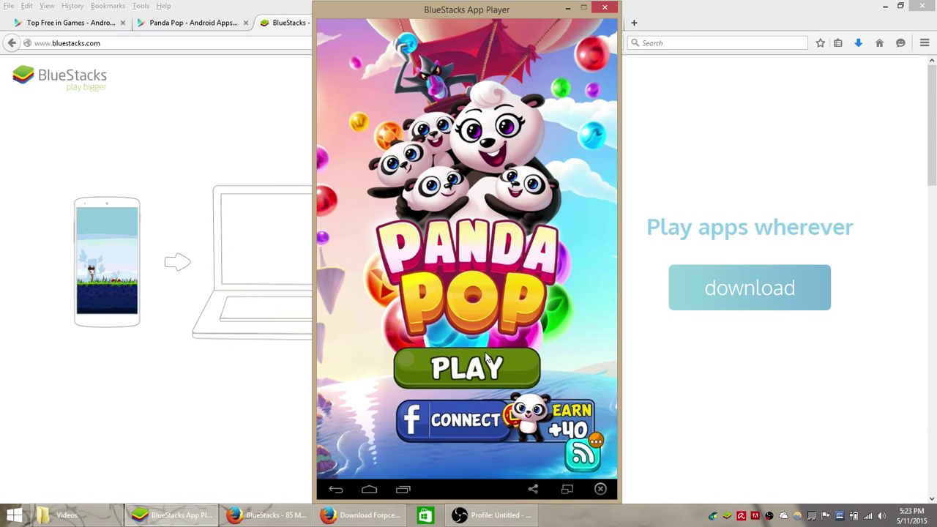
pyautogui.press('XF86AudioRaiseVolume')
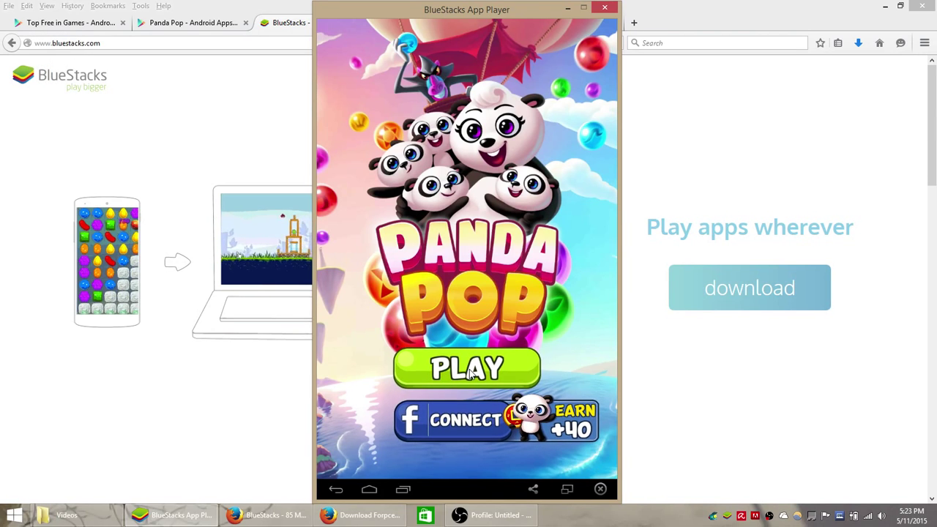
pyautogui.click(469, 369)
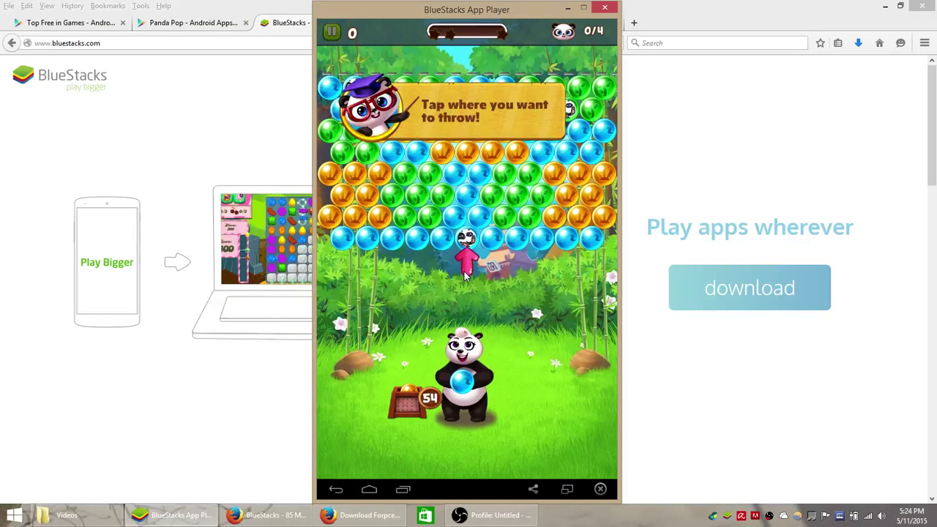
# Throw the first blue bubble at the lowest baby panda as the tutorial instructs, and dismiss the match-three explanation.
pyautogui.click(463, 267)
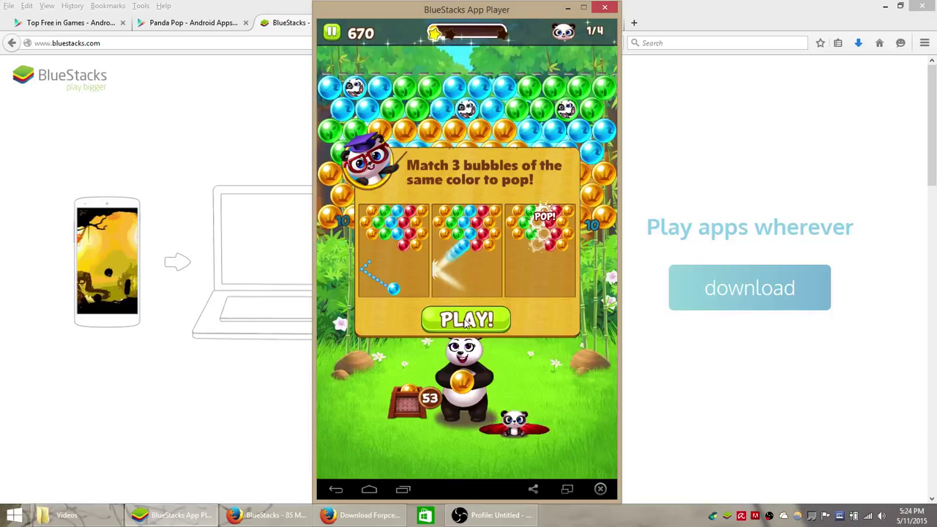
pyautogui.click(466, 320)
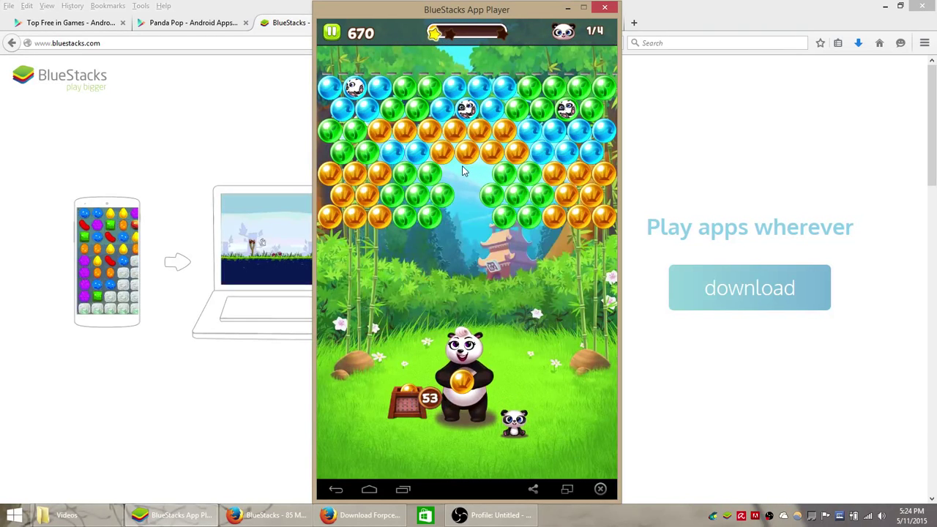
# Finish level 1 by throwing bubbles at same-colored groups to free the remaining baby pandas, and continue to the next level.
pyautogui.click(466, 176)
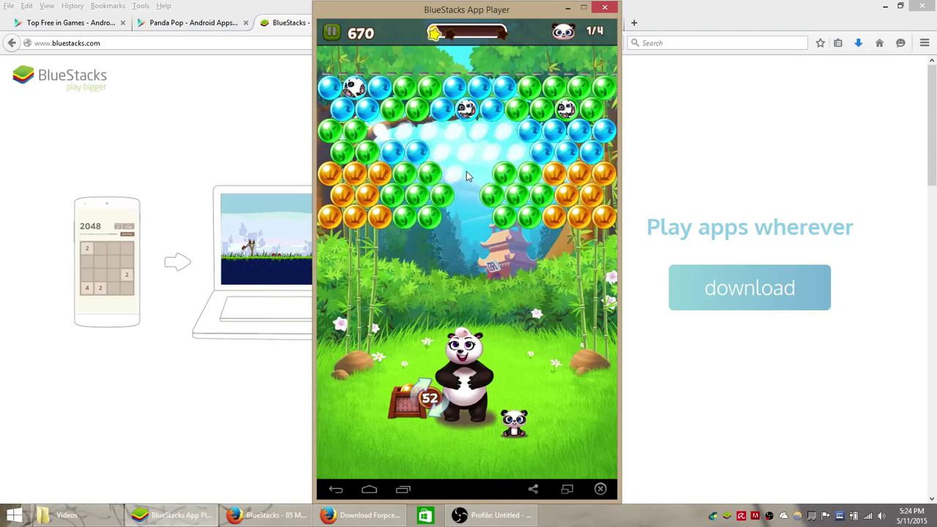
pyautogui.click(369, 227)
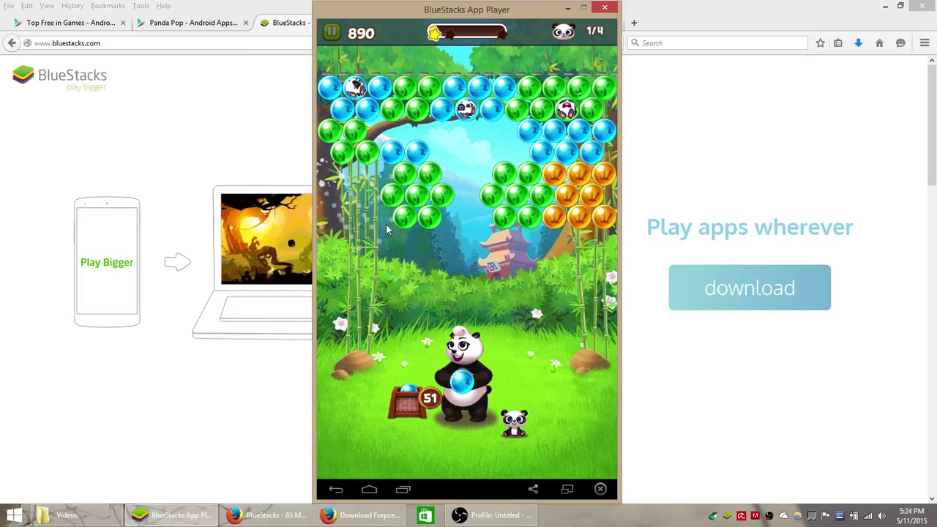
pyautogui.click(469, 121)
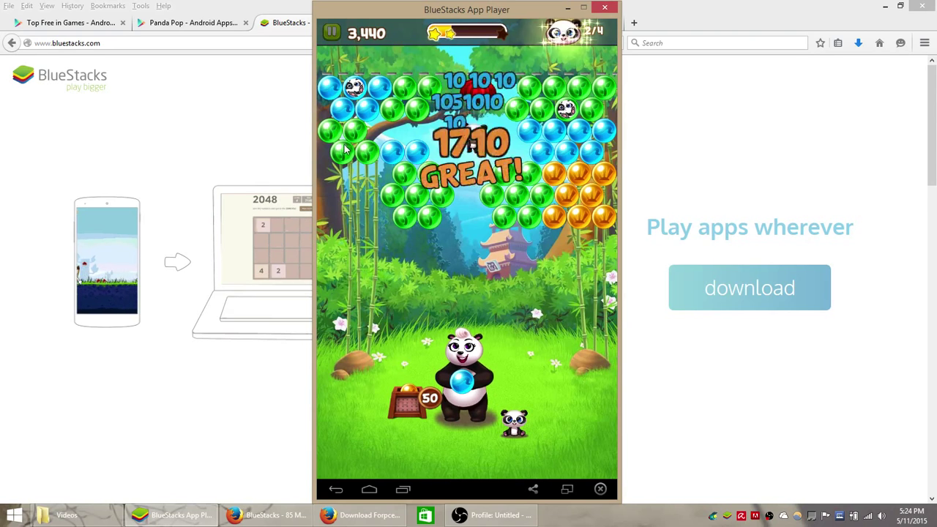
pyautogui.click(320, 222)
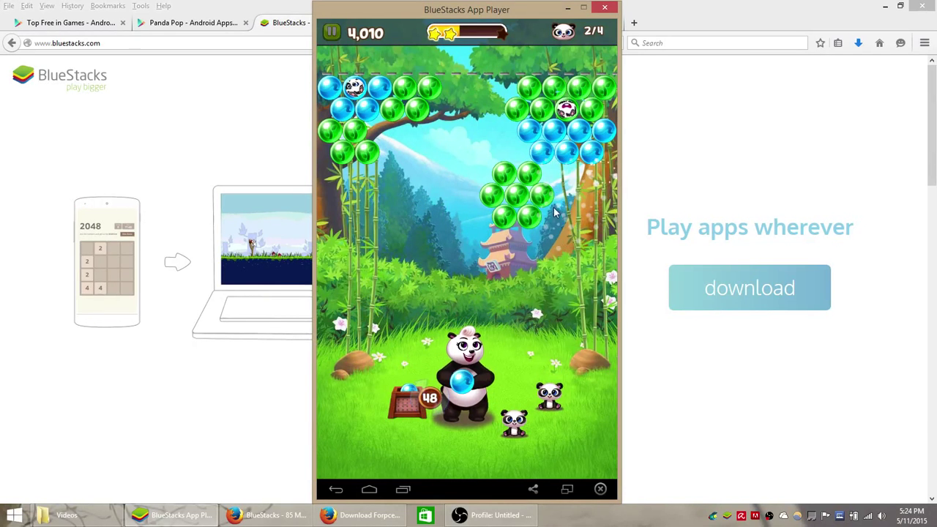
pyautogui.click(603, 219)
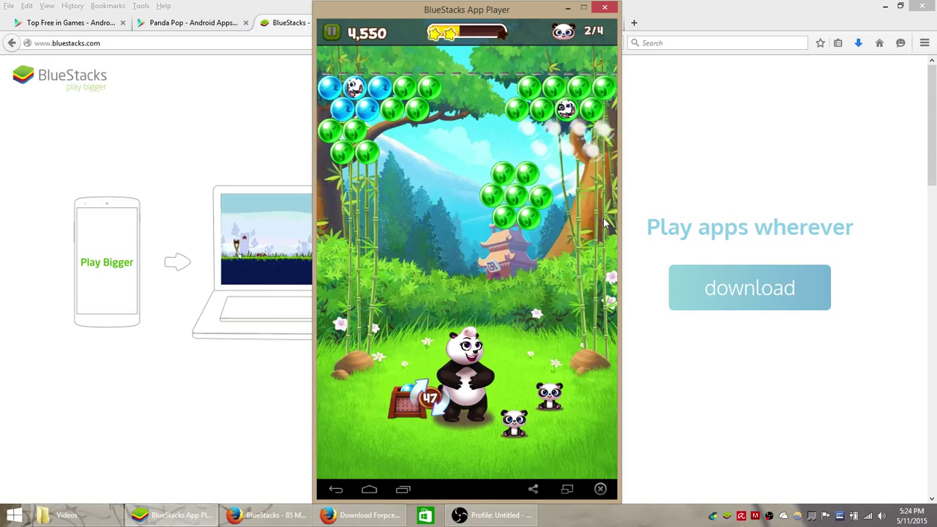
pyautogui.click(382, 129)
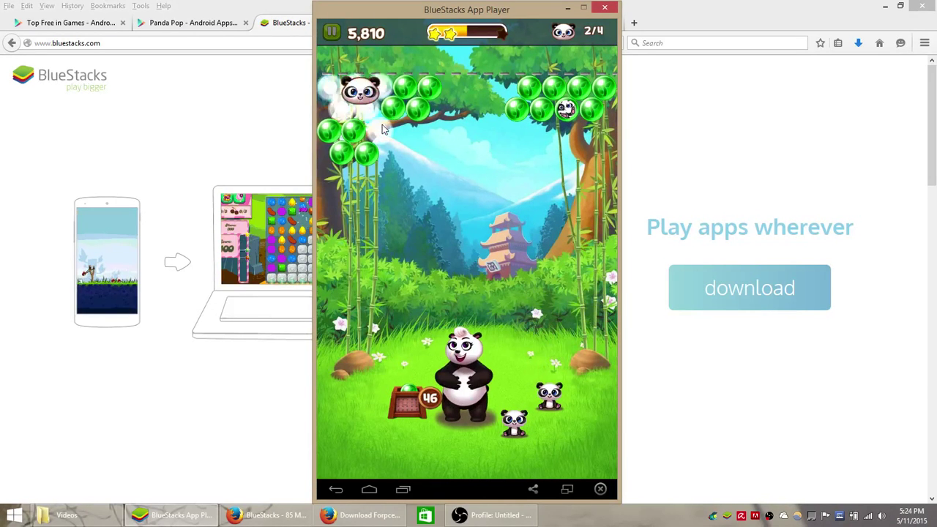
pyautogui.click(535, 106)
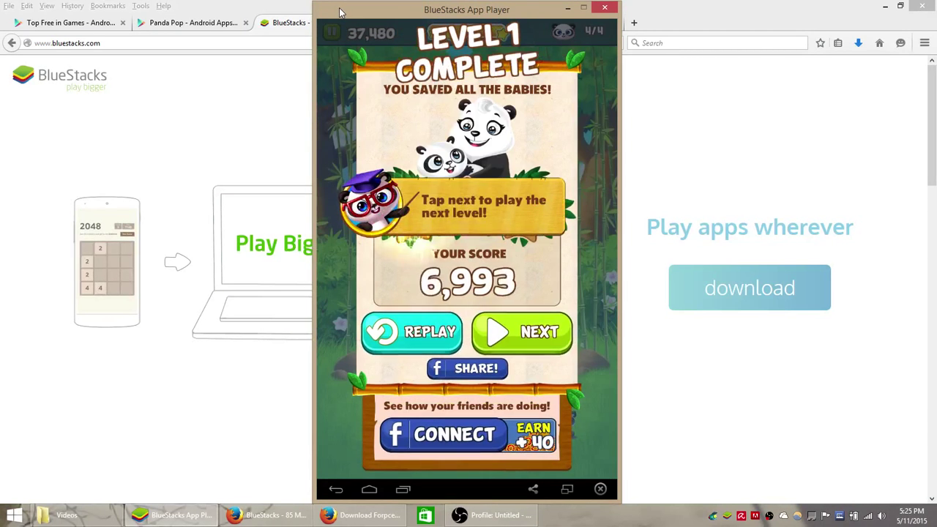
pyautogui.click(506, 334)
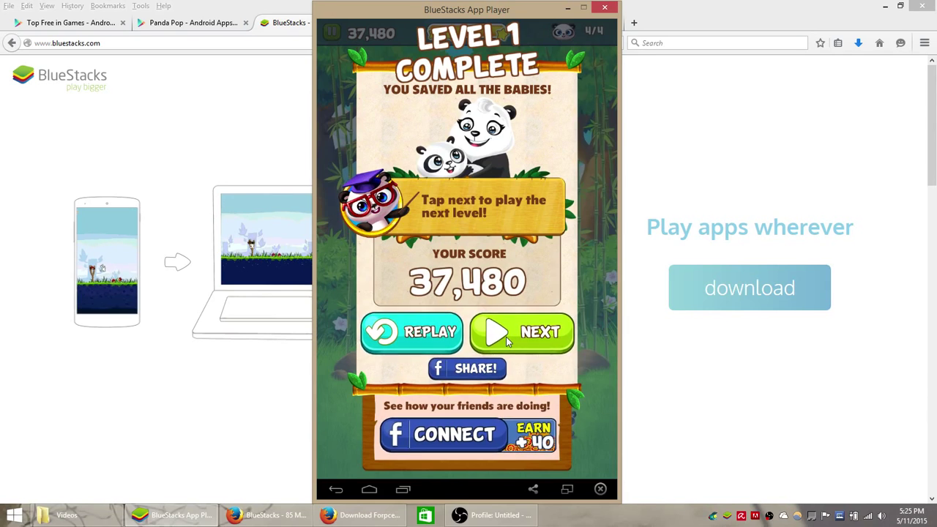